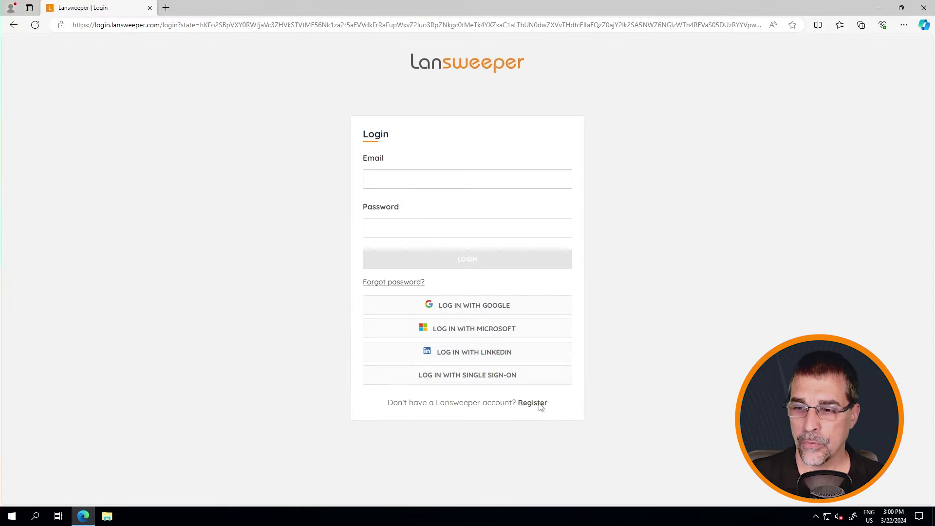
Step: Register a new Lansweeper Cloud account with autofilled e-mail and password, accepting the terms
left_click(532, 404)
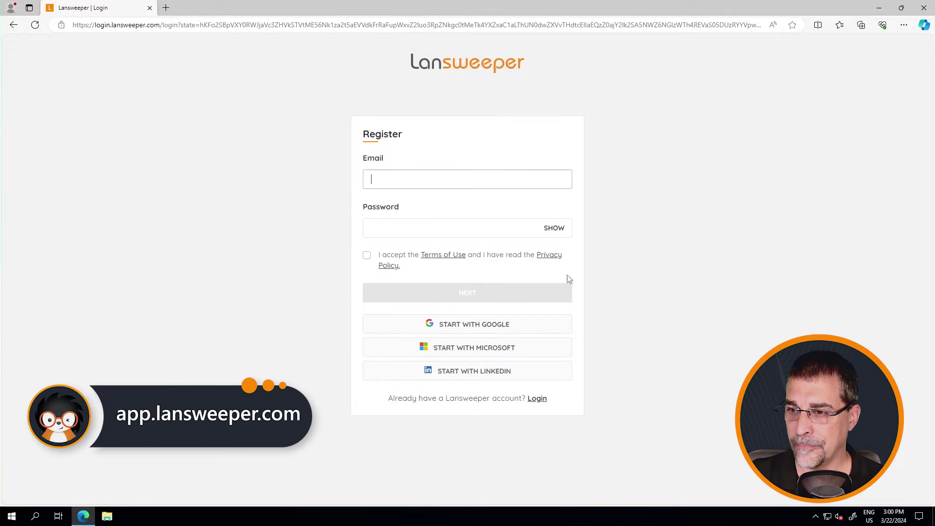
left_click(401, 180)
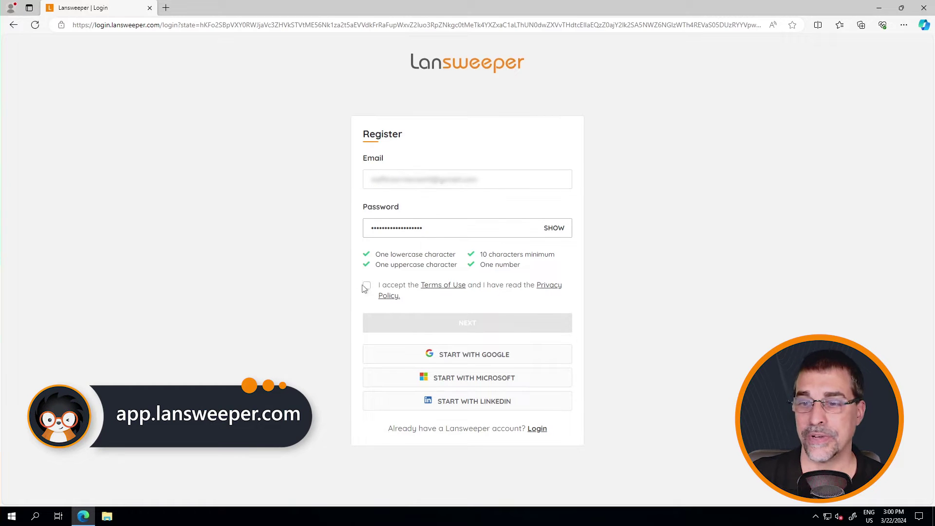
left_click(367, 286)
left_click(449, 322)
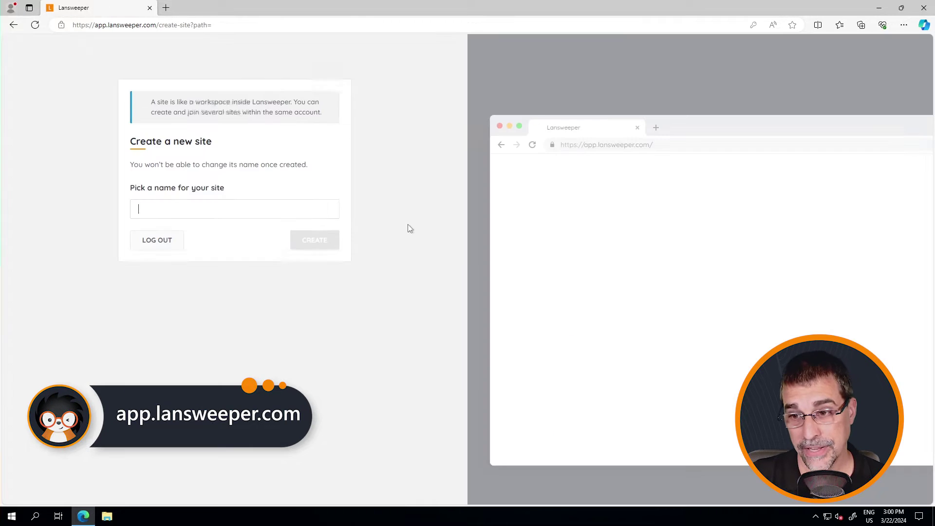
Step: Create a site named 'companyname' and download the IT scanner installer
left_click(248, 228)
type("companyname")
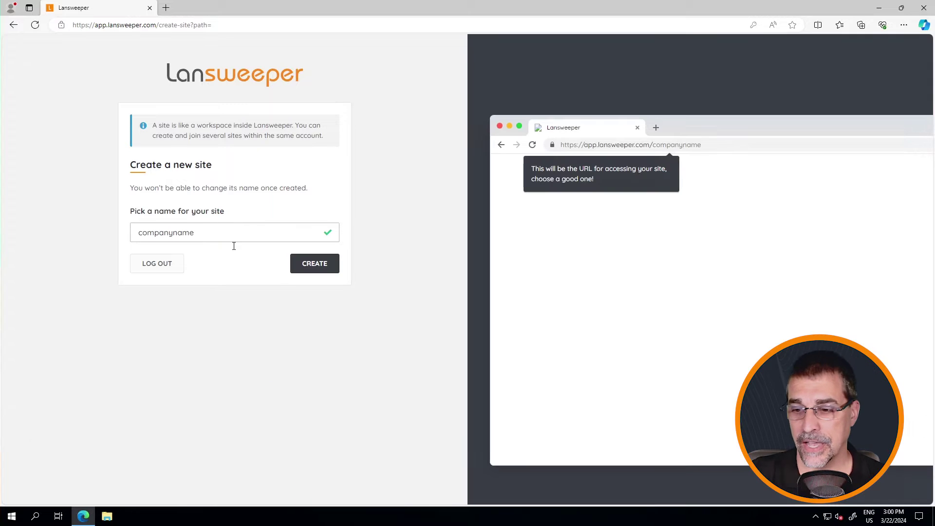
left_click(299, 267)
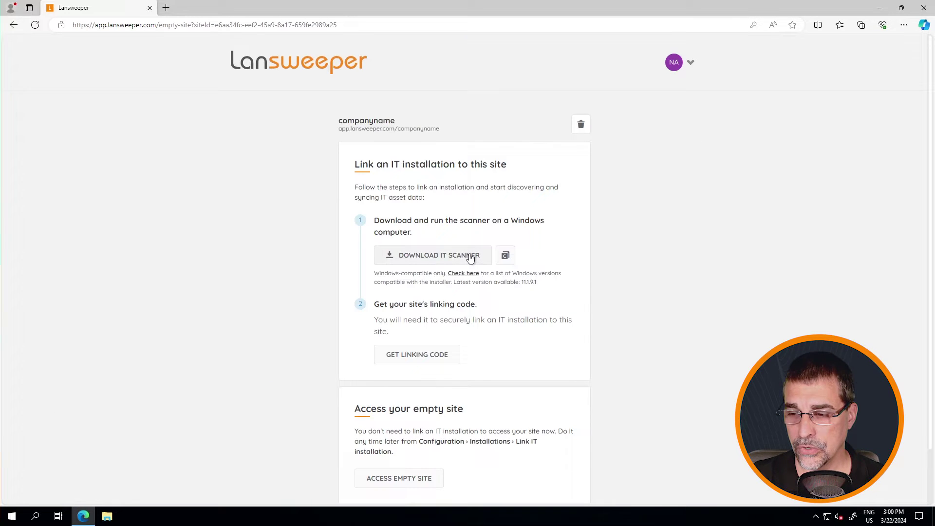
left_click(465, 256)
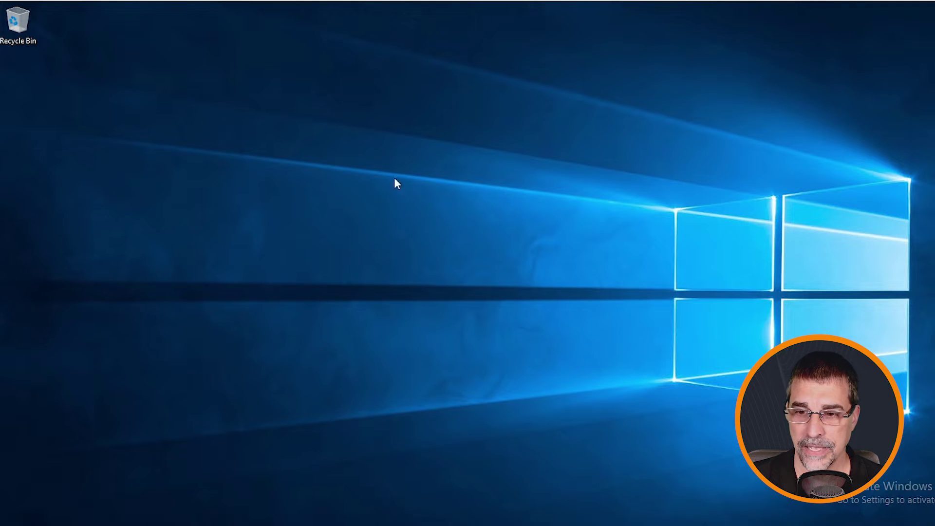
Step: Run LansweeperSetup from the Downloads folder, approve the UAC prompt, and minimize Explorer
key("super+e")
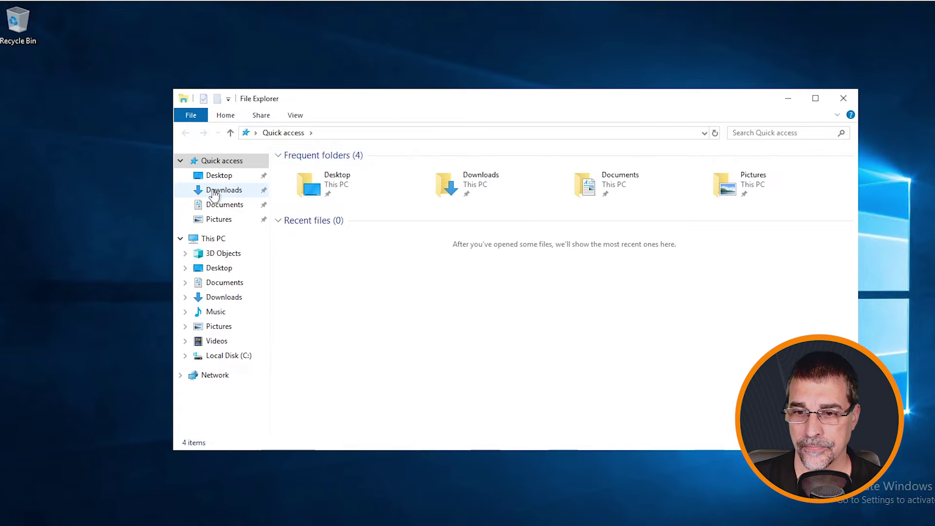
left_click(213, 191)
double_click(310, 171)
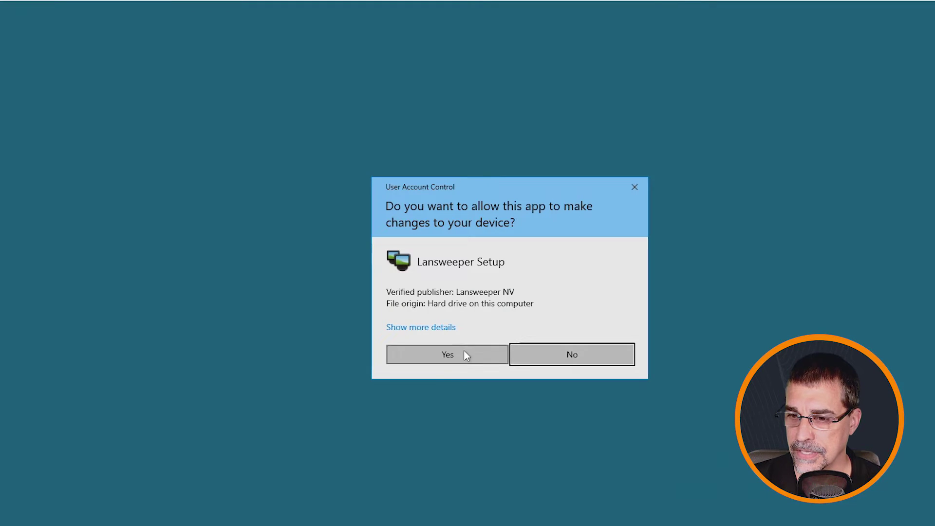
left_click(463, 355)
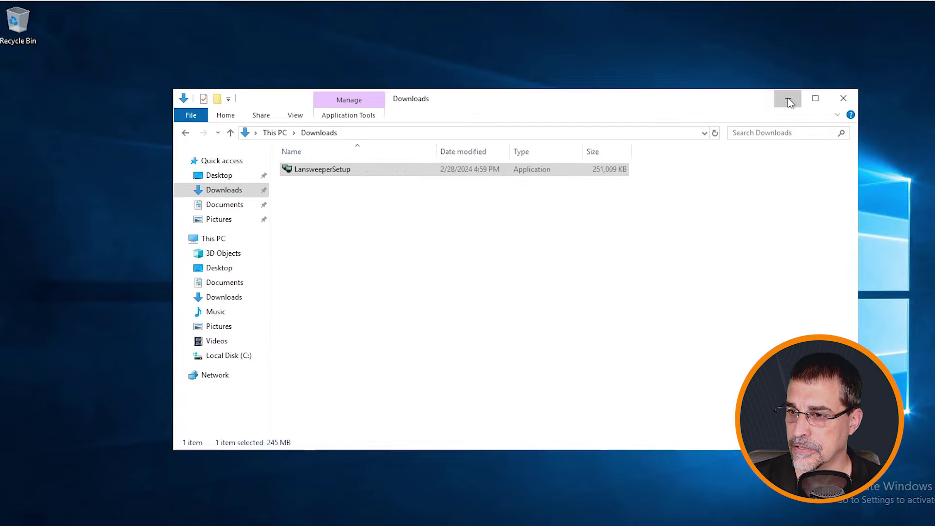
left_click(788, 98)
Step: Accept the terms and choose Advanced install, unticking New Lansweeper Database and New Lansweeper Service
left_click(579, 370)
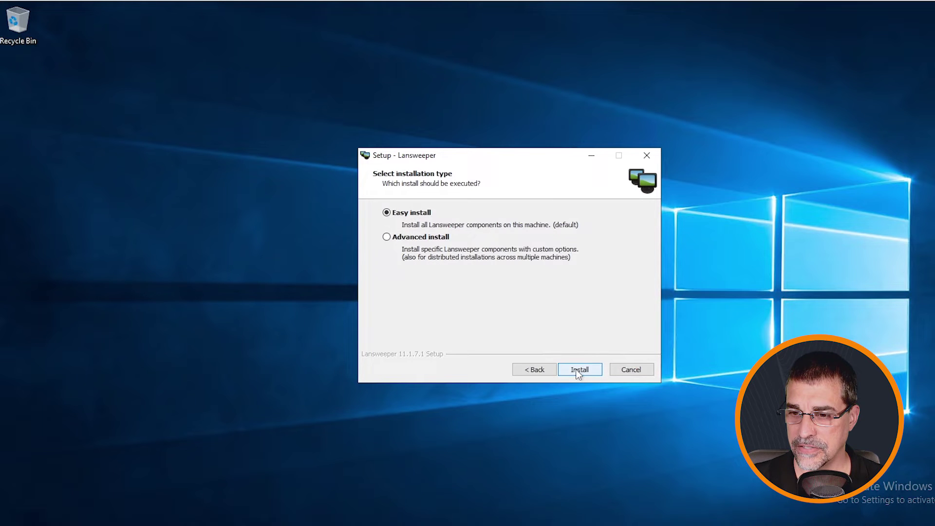
left_click(386, 238)
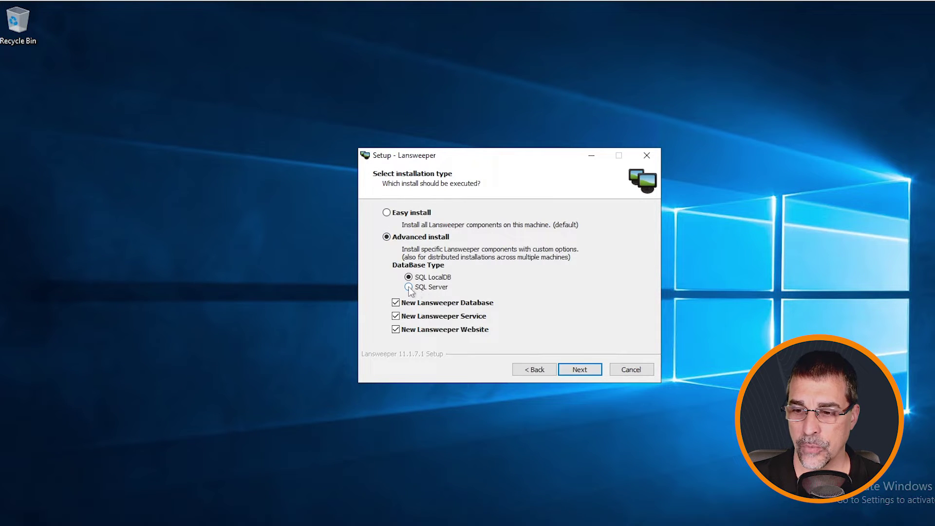
left_click(395, 303)
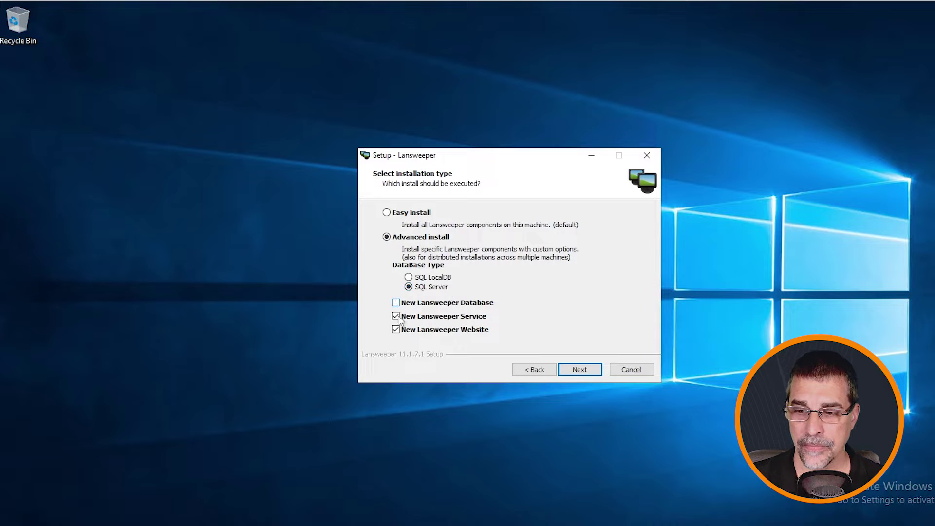
left_click(395, 316)
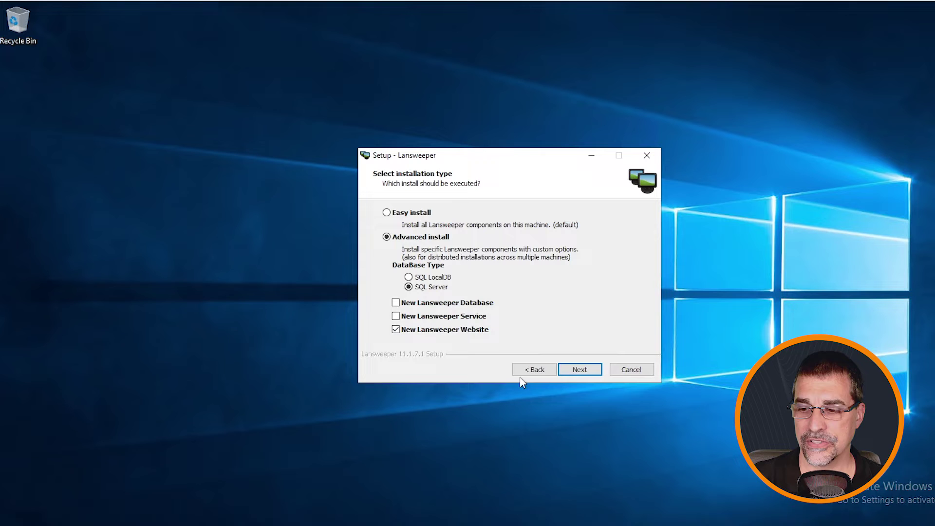
Step: Connect to database server uvmtn-dbonly using Windows Authentication and test the connection
left_click(581, 370)
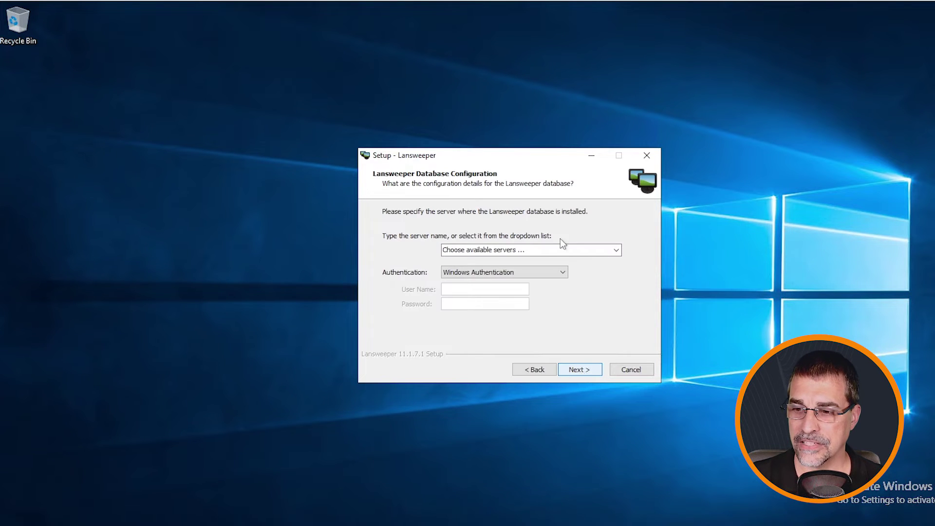
left_click(512, 251)
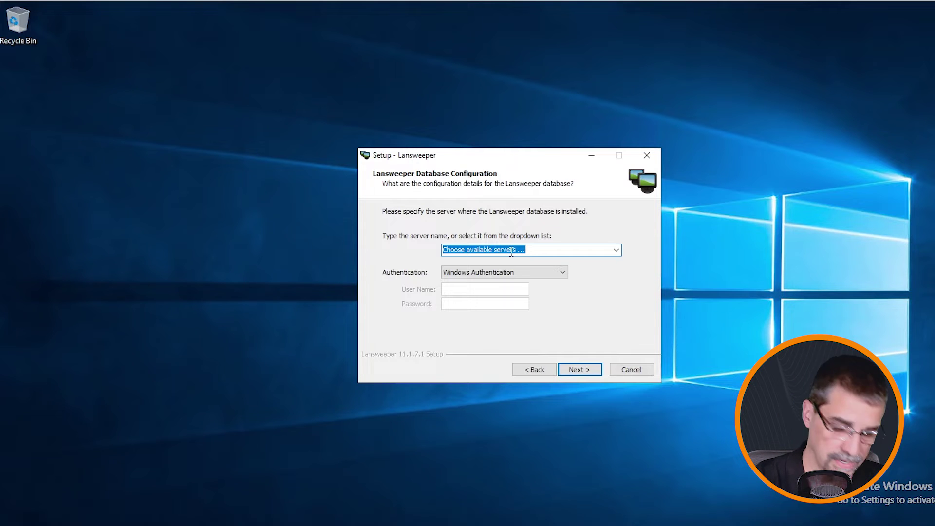
type("uvmtn-dbonly")
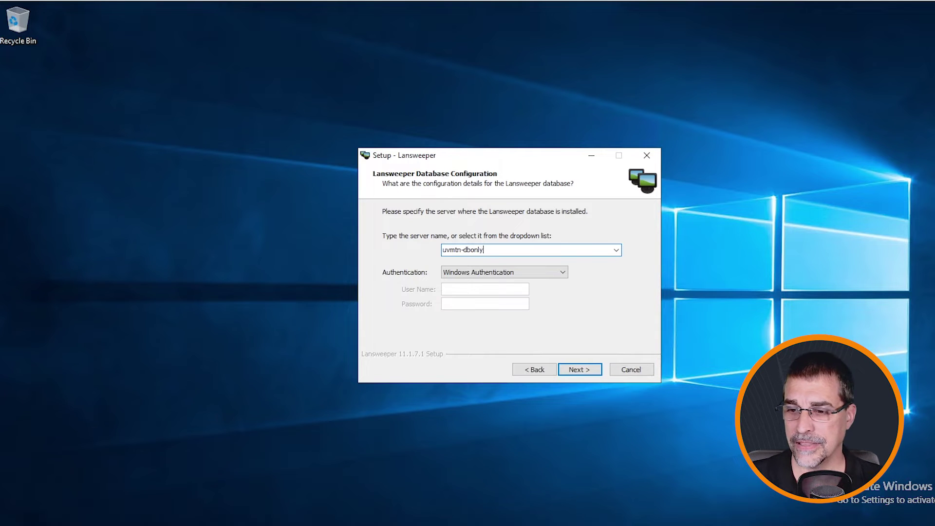
left_click(563, 273)
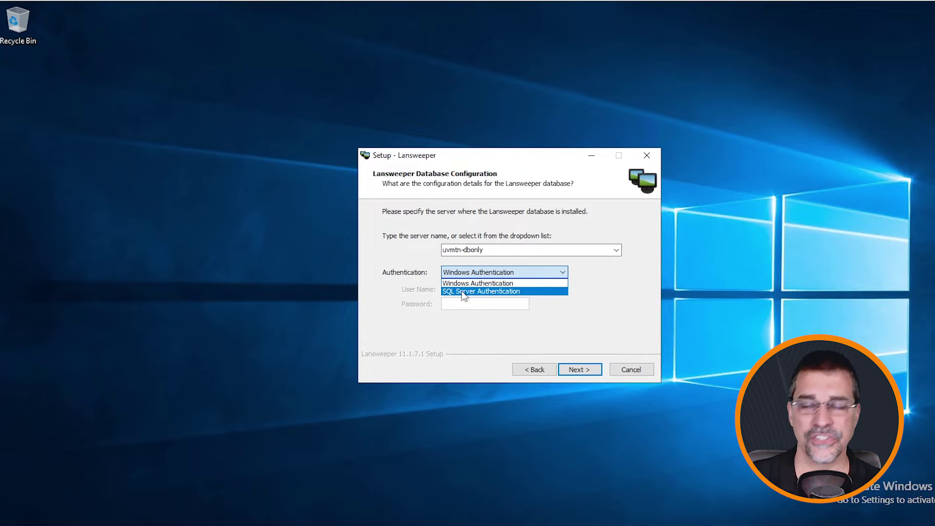
left_click(575, 309)
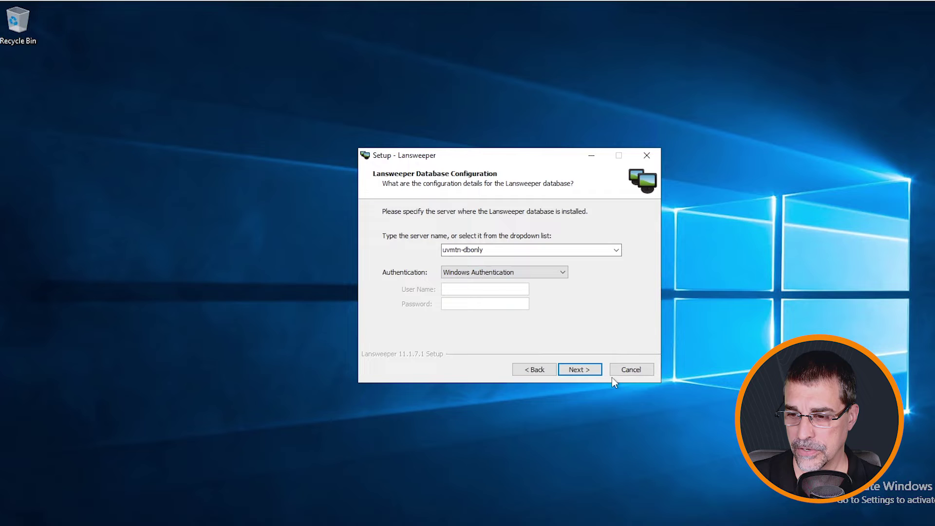
left_click(578, 371)
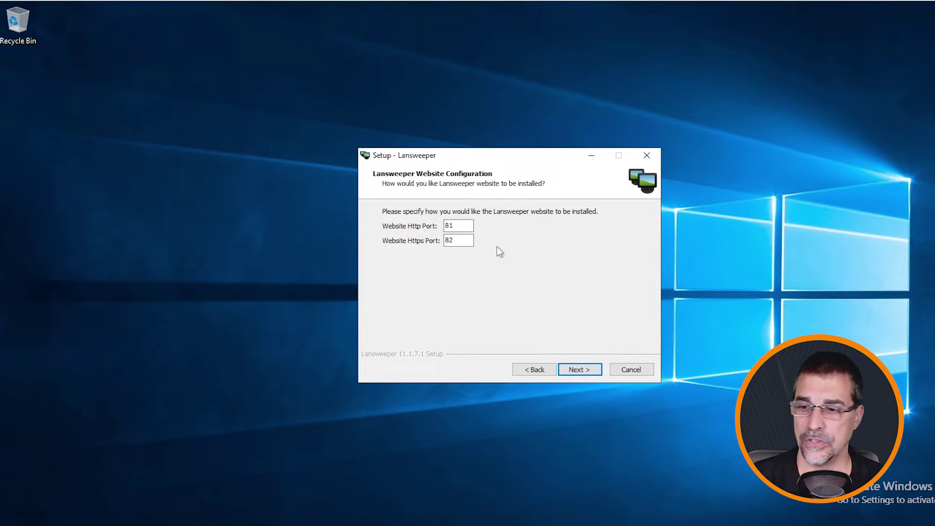
Step: Accept website ports 81 and 82, install to C:\Program Files (x86)\Lansweeper, and finish setup
left_click(581, 372)
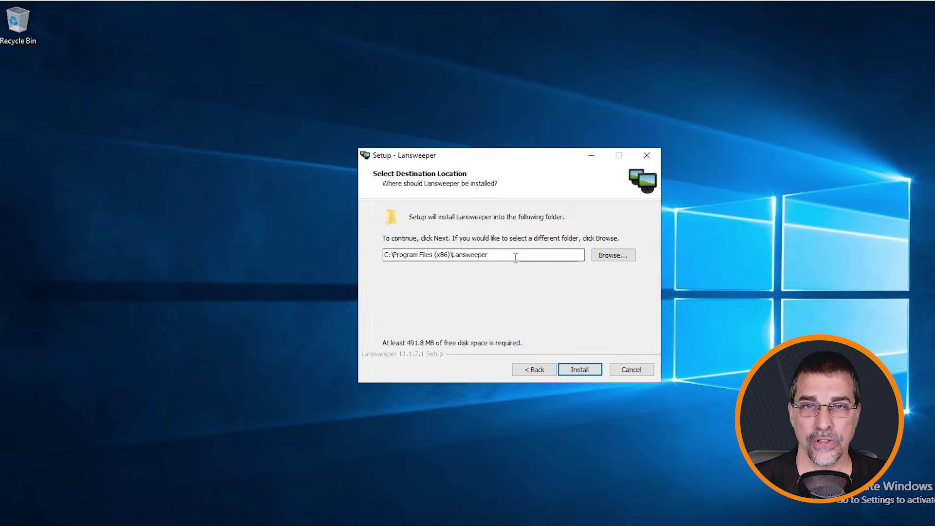
left_click(580, 373)
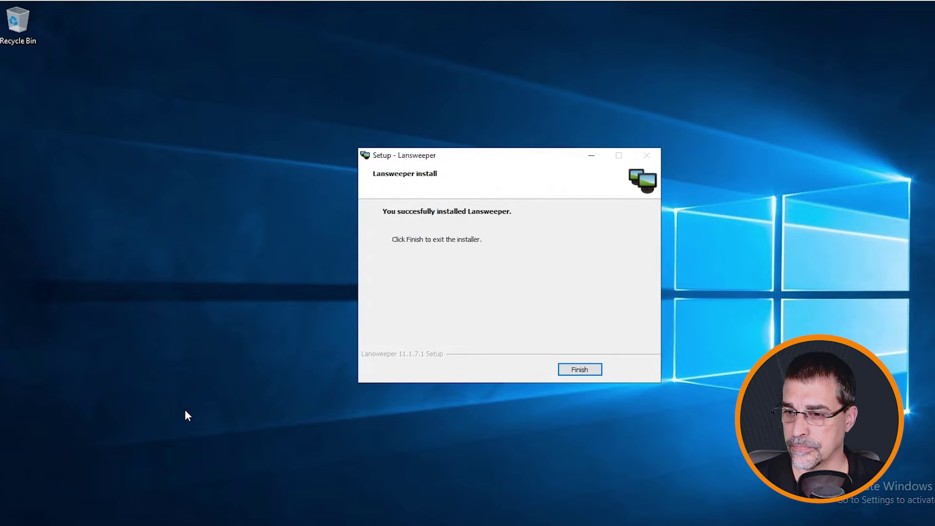
left_click(578, 373)
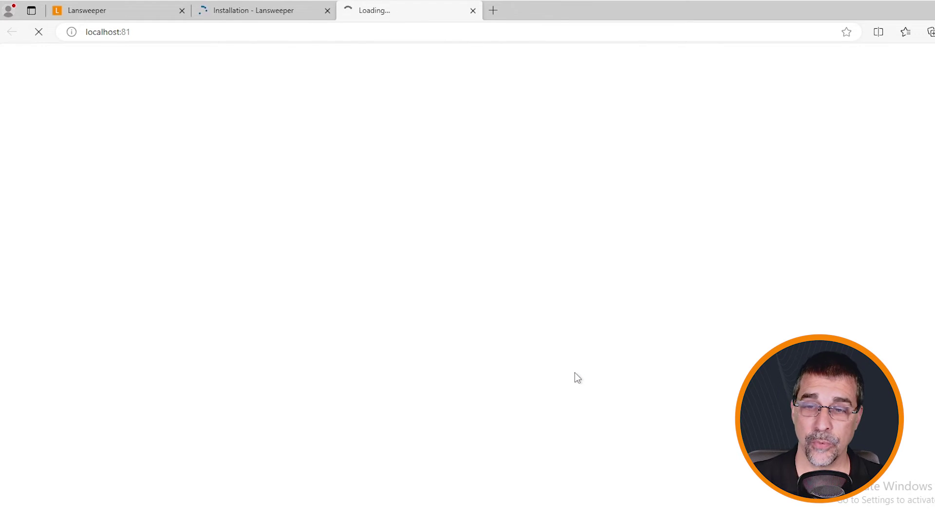
Step: Close the Installation - Lansweeper thank-you tab, leaving the First Run Wizard at localhost:81
left_click(260, 15)
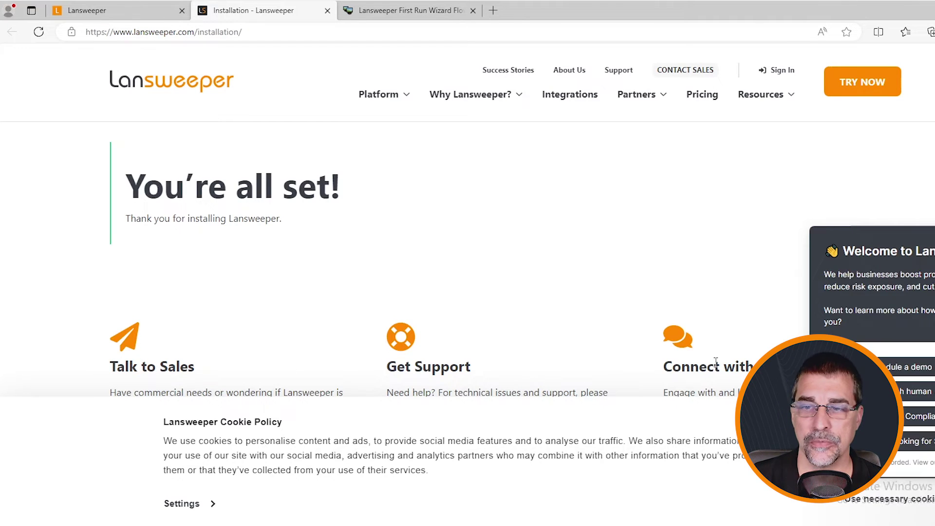
left_click(328, 10)
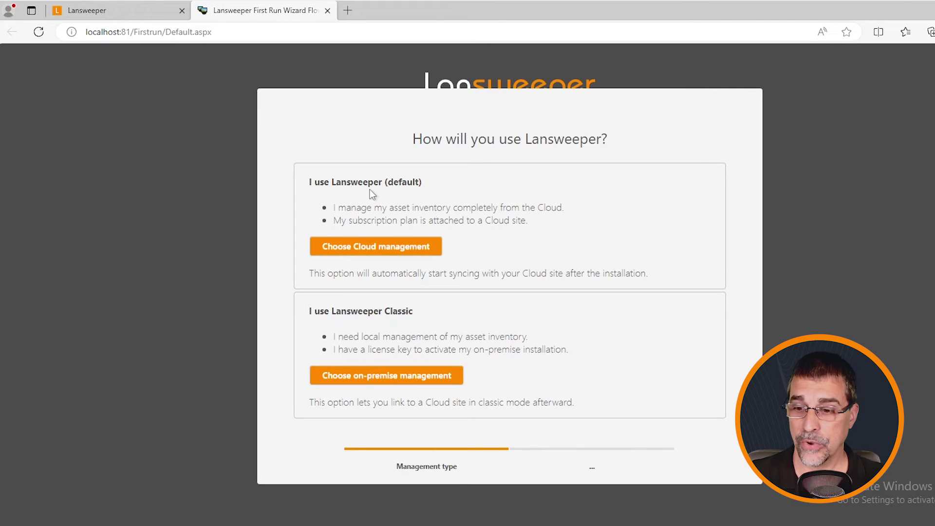
Step: Choose on-premise management, paste the license key, and continue to login details
left_click(384, 377)
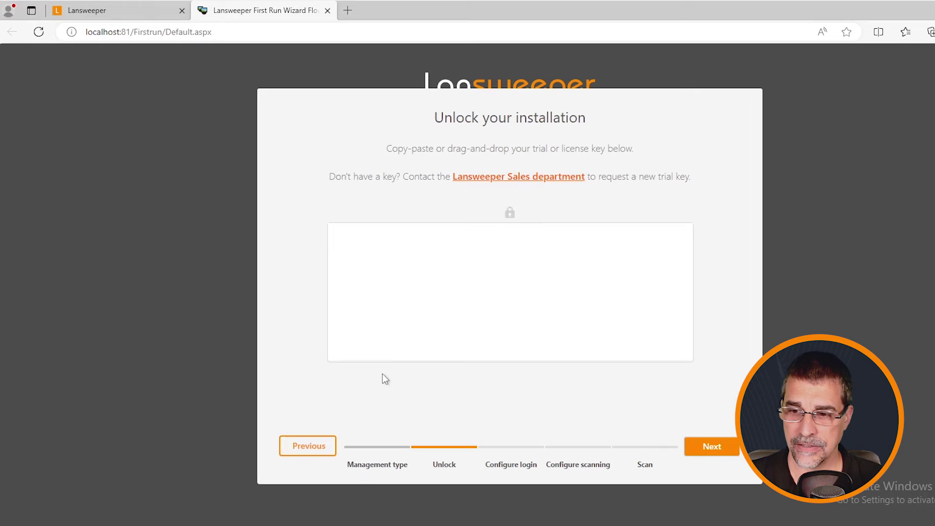
left_click(371, 373)
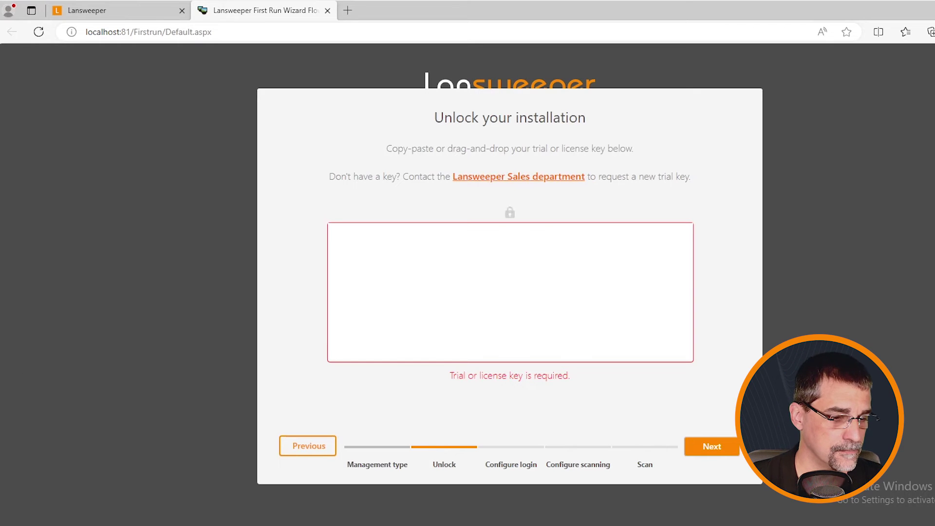
left_click(460, 296)
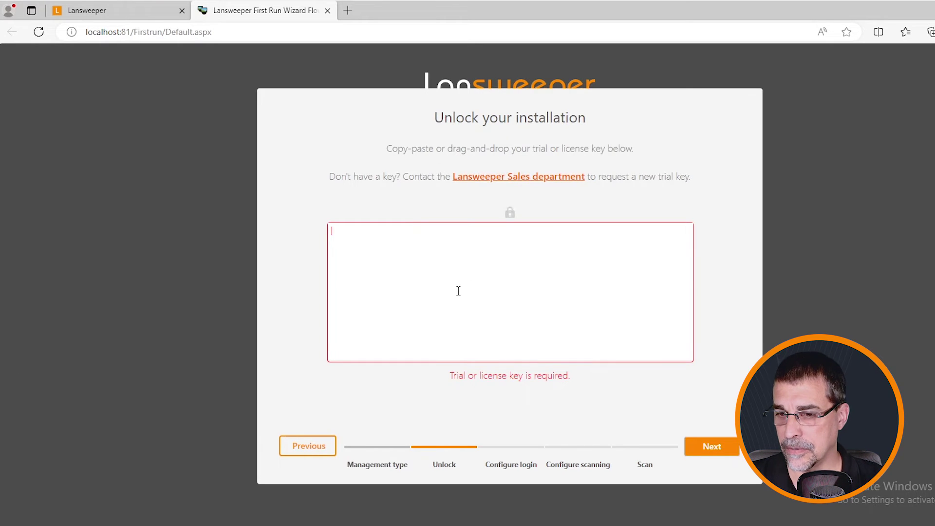
key("ctrl+v")
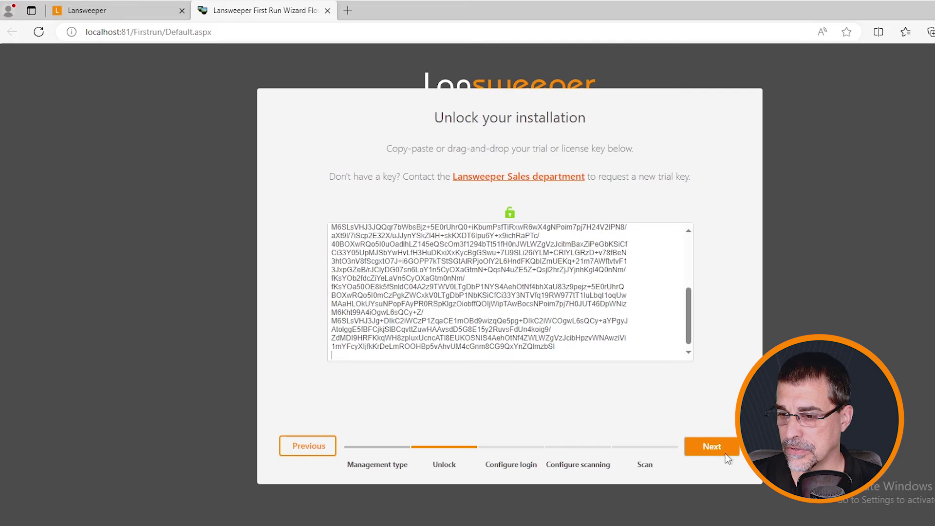
left_click(712, 446)
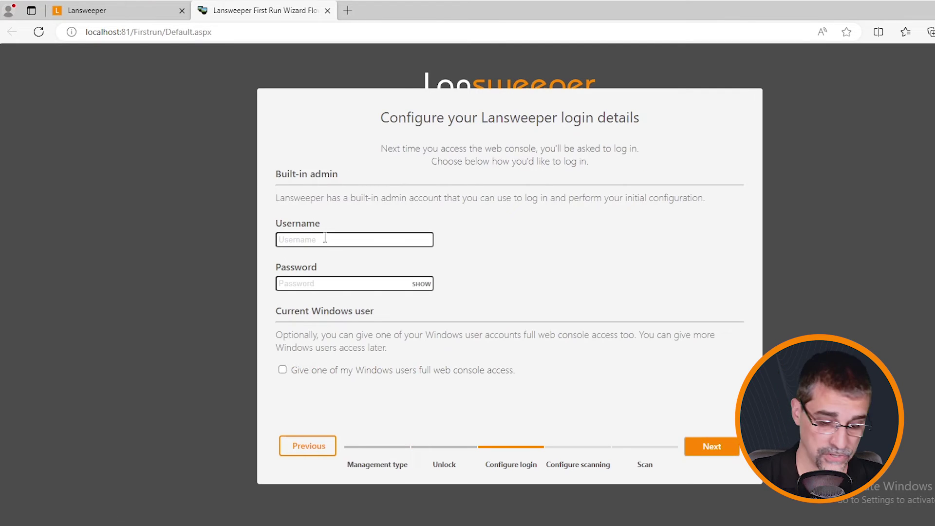
Step: Enter 'admin' as username and paste the admin password, leaving Windows user access unticked
type("admin")
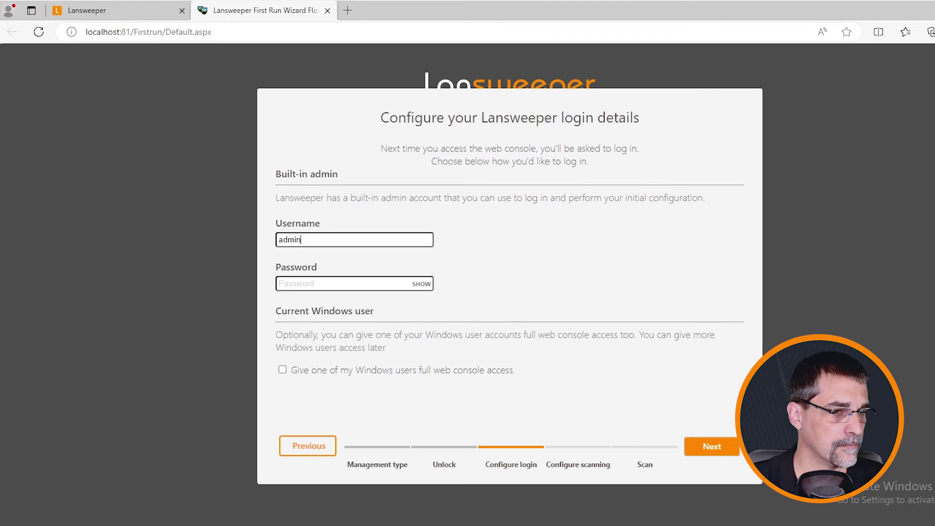
left_click(371, 284)
key("ctrl+v")
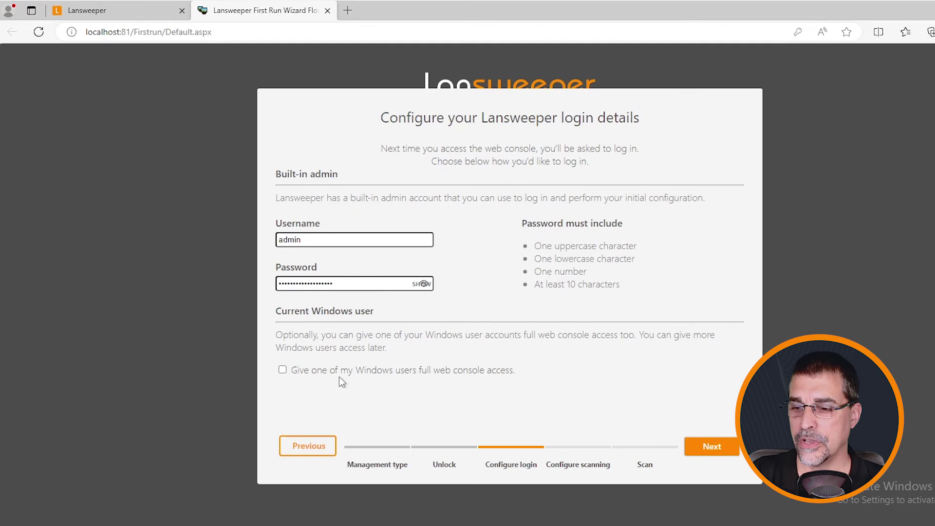
left_click(283, 369)
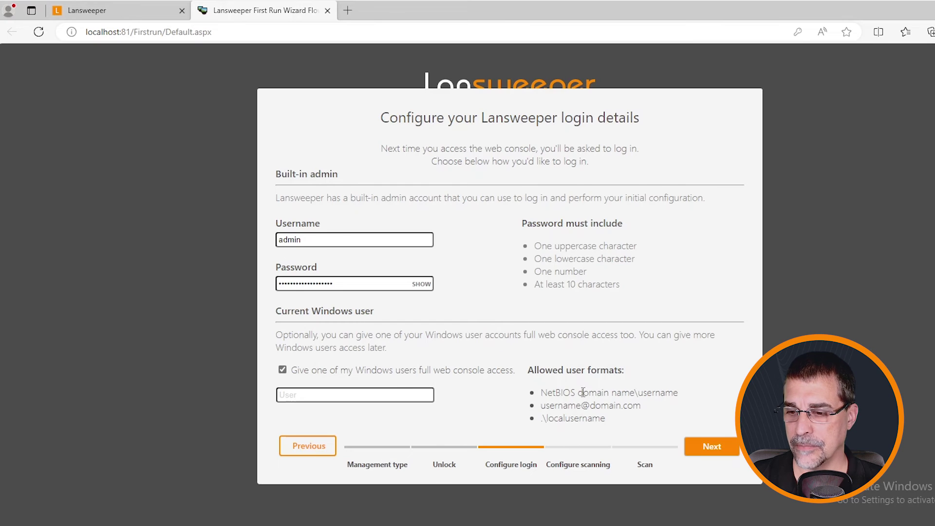
left_click(283, 370)
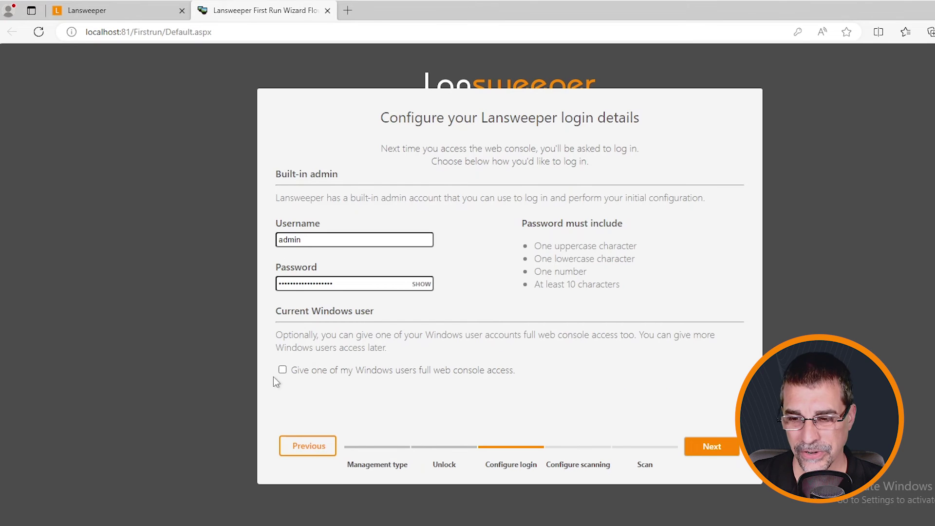
Step: Save the login details and start scanning the IP range 10.37.0.1–10.37.1.254
left_click(711, 446)
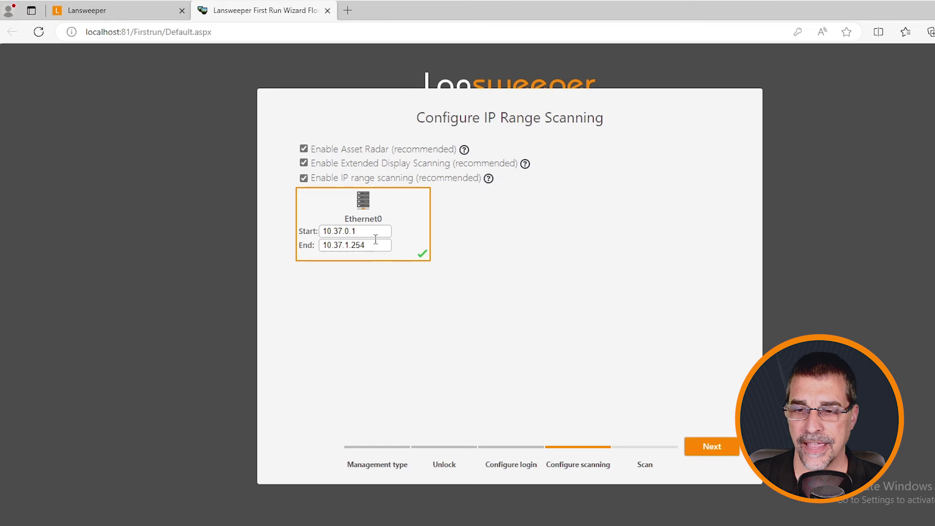
left_click(712, 447)
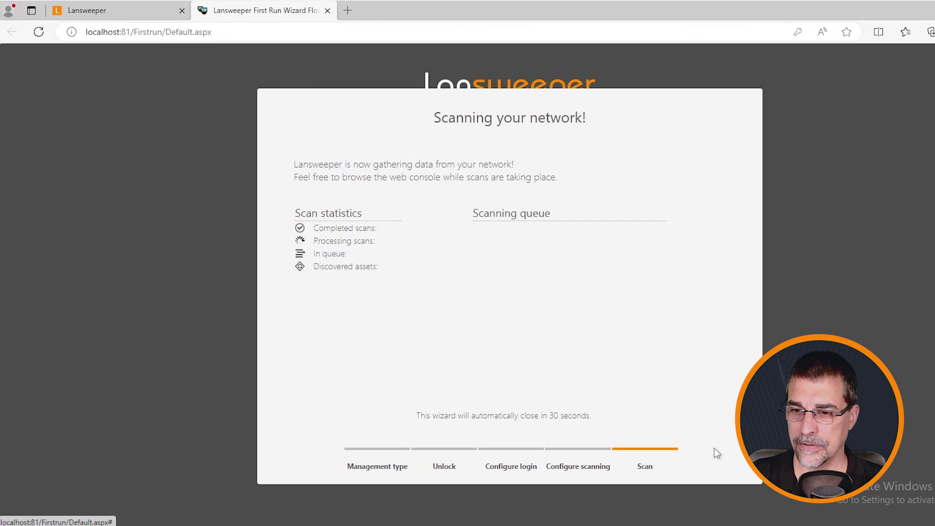